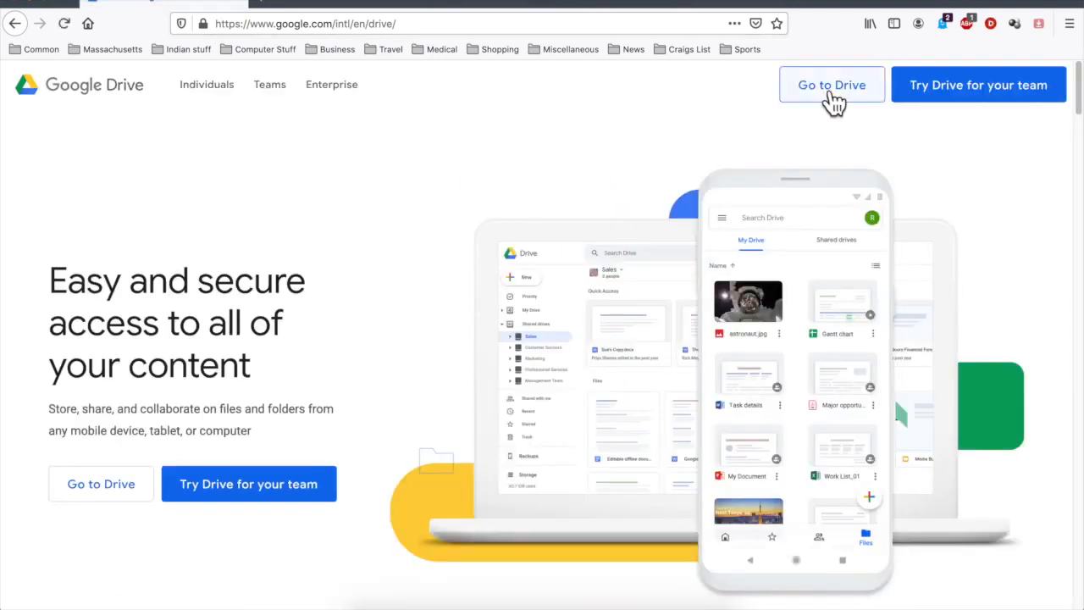
- Go to Google Drive and sign in to the account by entering its password
click(841, 105)
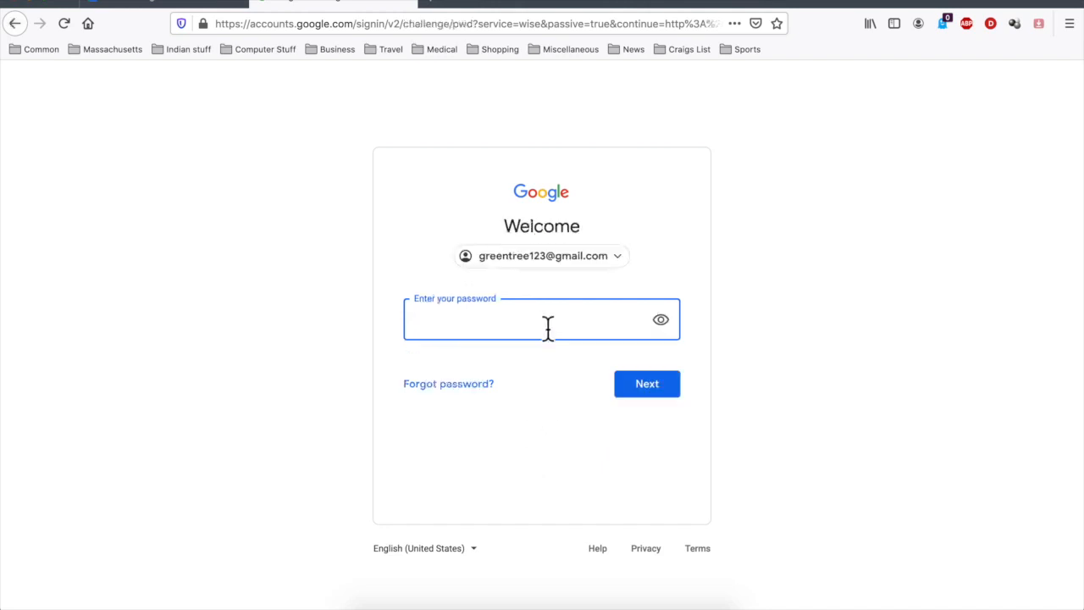
text(•••••••••••••)
click(654, 403)
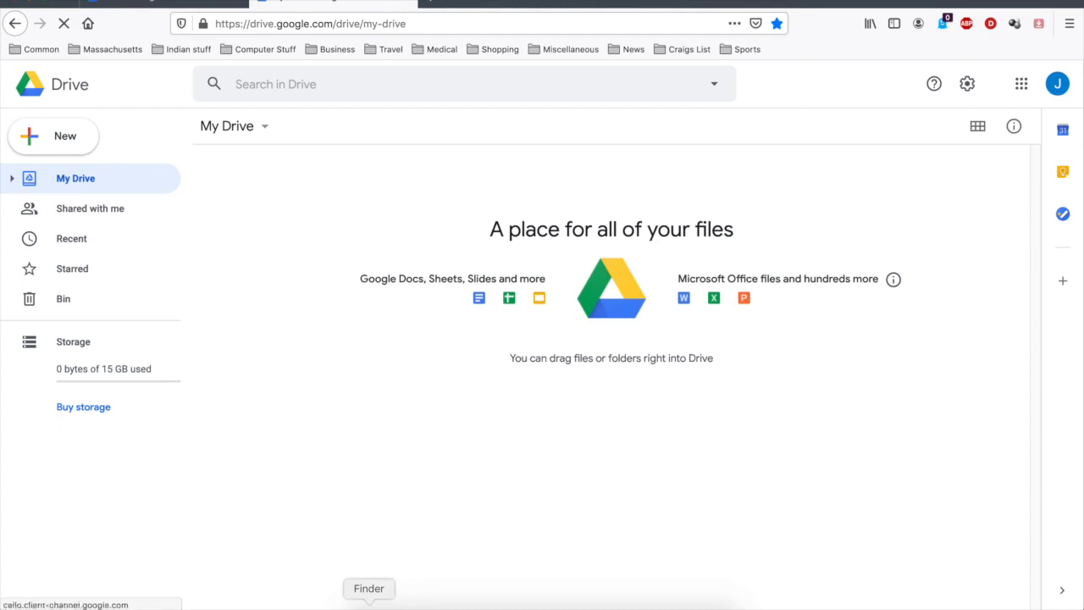
- Upload the local website folder from Finder into My Drive and dismiss the upload notice
click(368, 603)
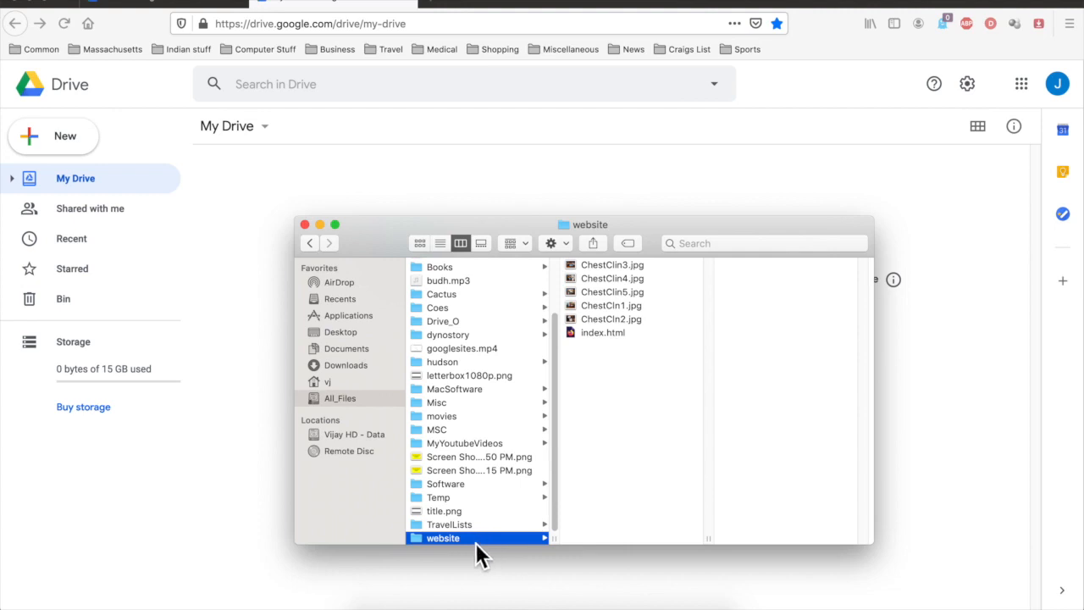
drag(479, 554, 285, 200)
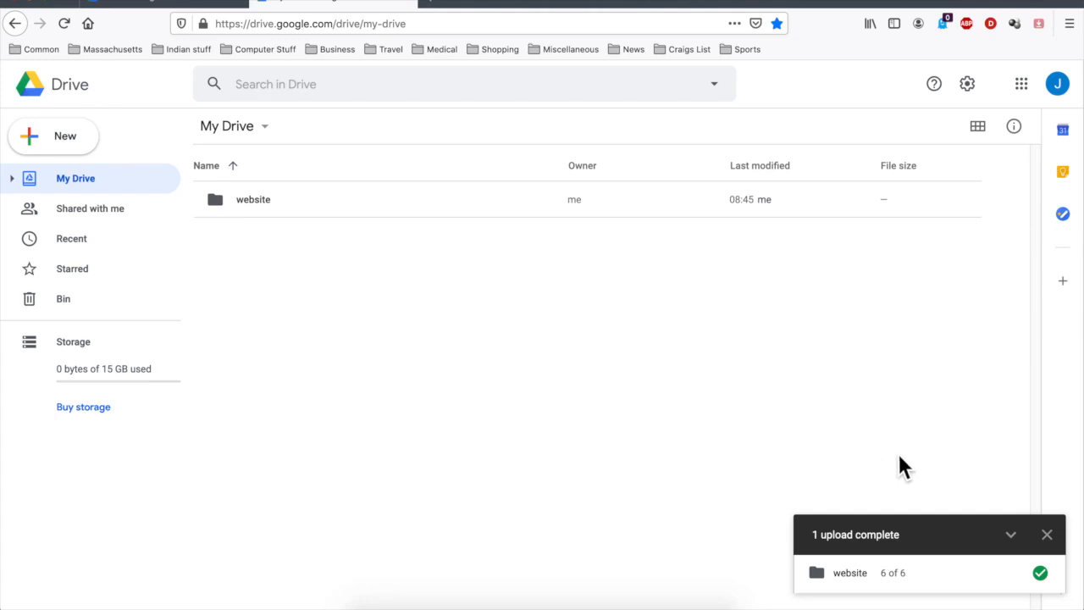
click(1047, 534)
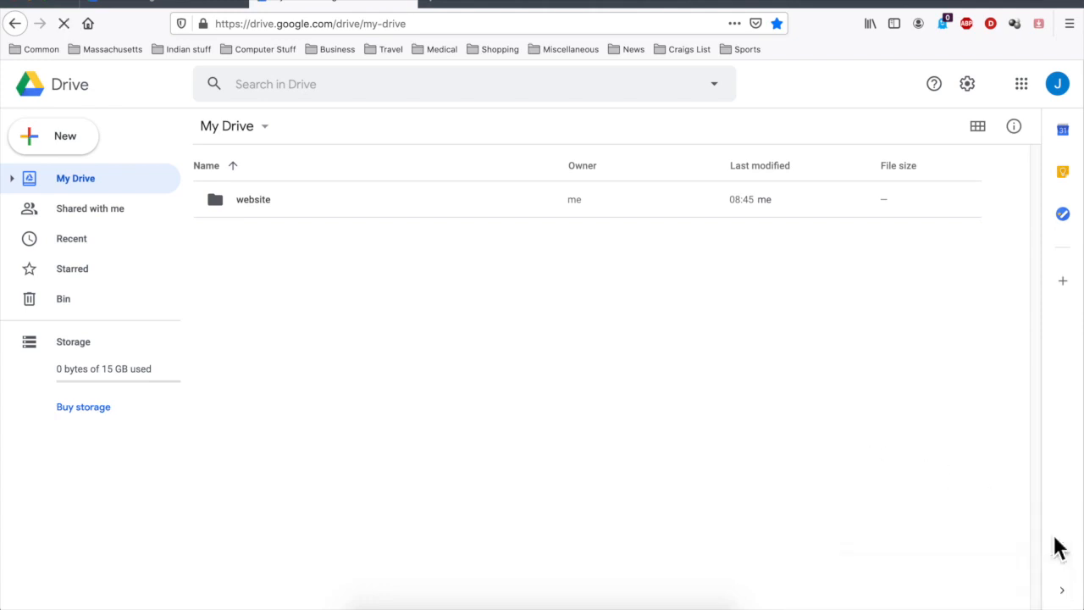
- Share the website folder so that anyone with the link can view it
right_click(220, 204)
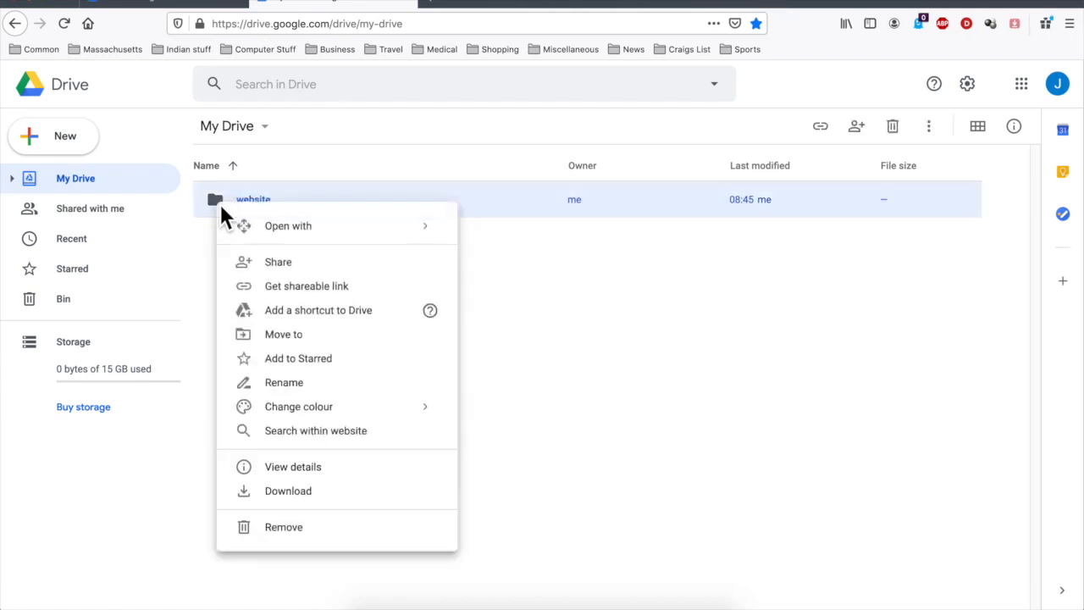
click(310, 264)
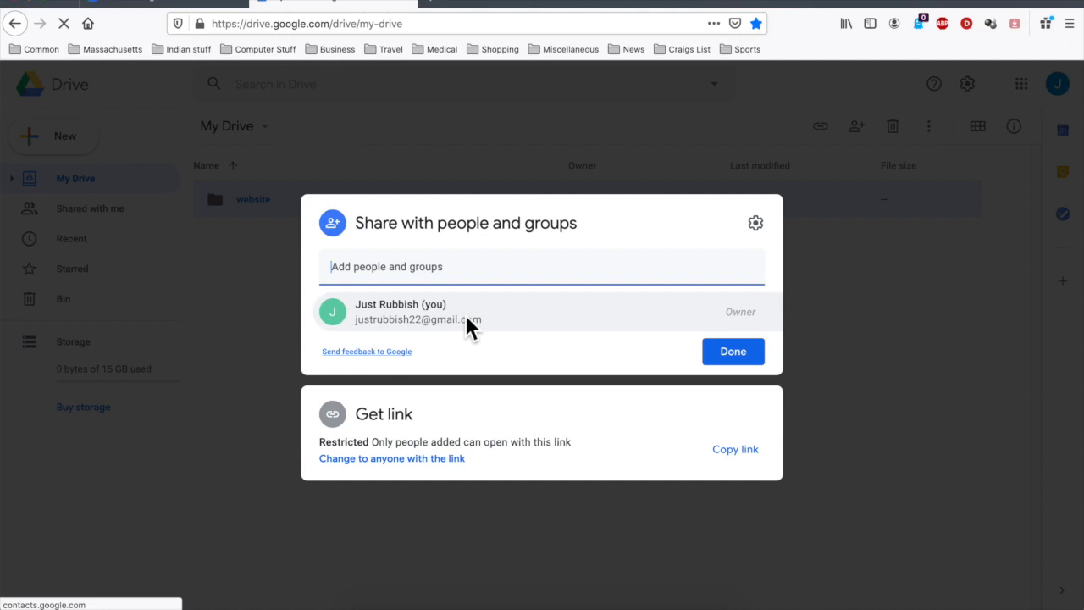
click(445, 464)
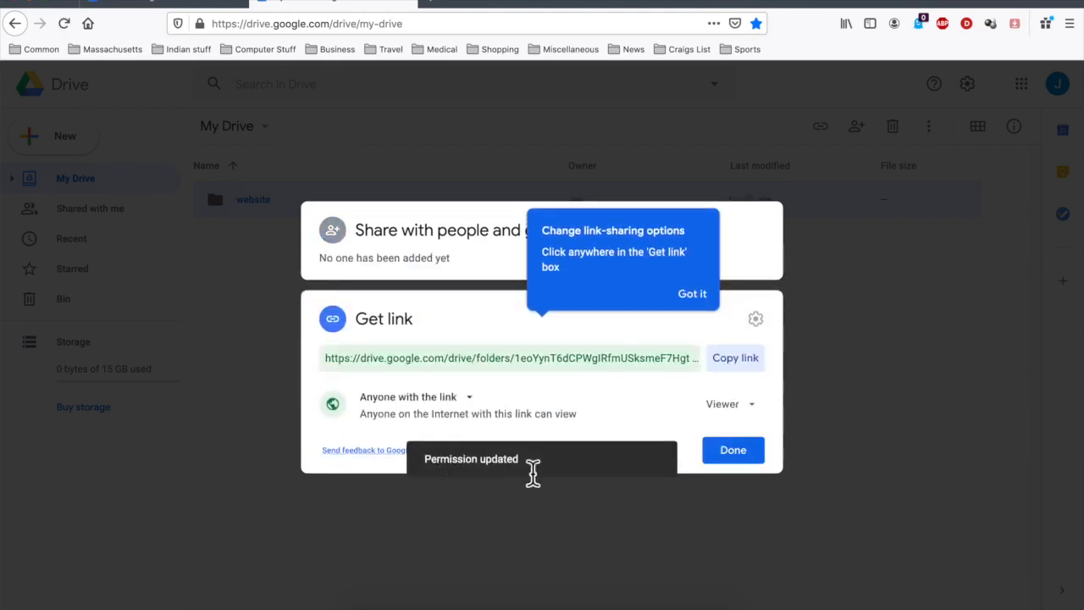
click(735, 455)
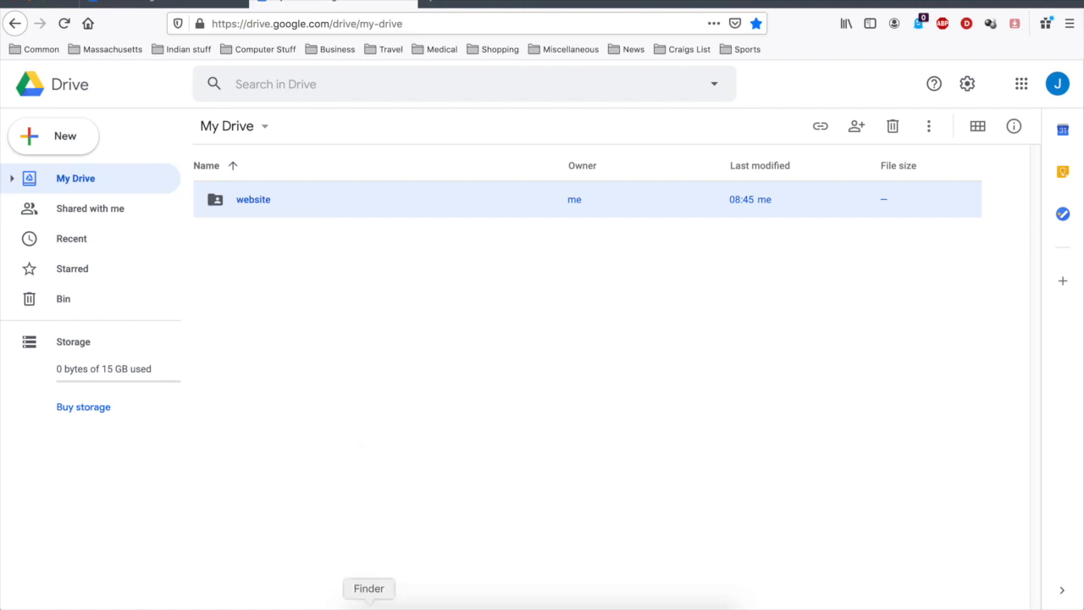
- Upload index.html from the local website folder in Finder to the top level of My Drive and close Finder
click(368, 603)
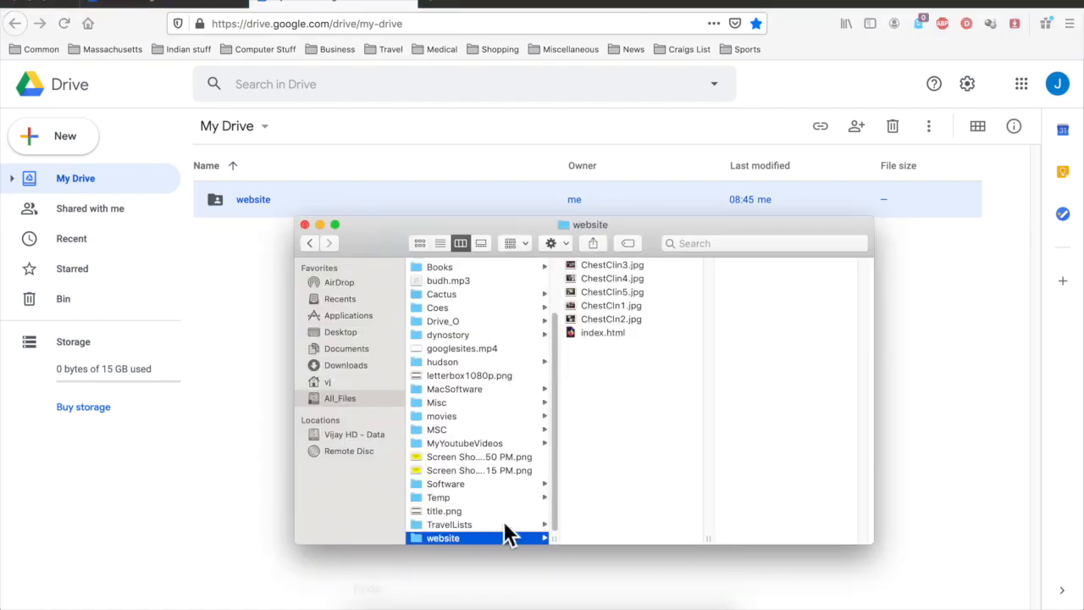
click(620, 335)
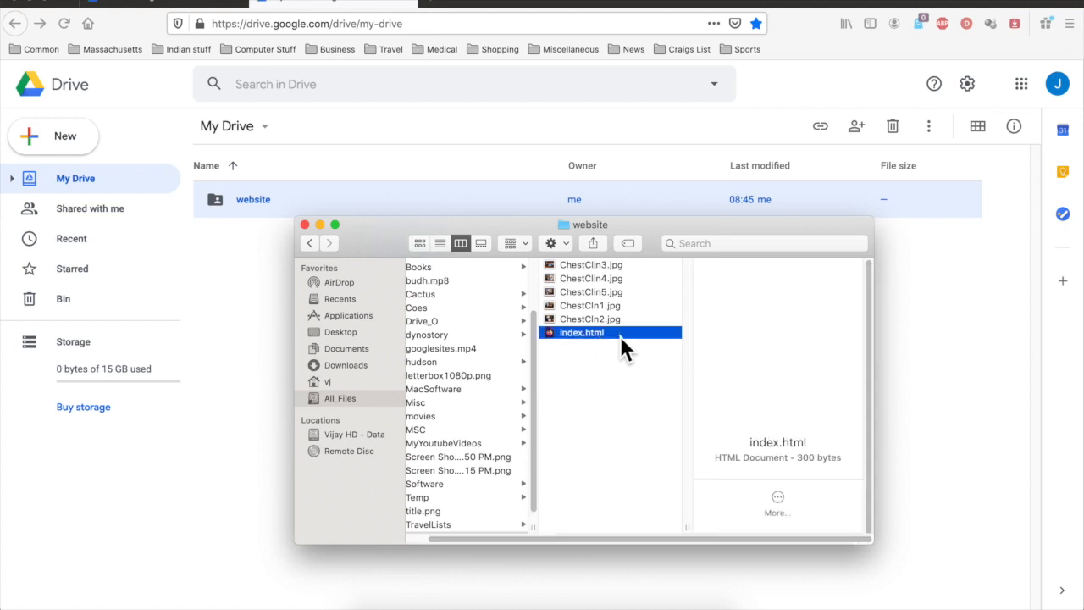
drag(551, 336, 236, 273)
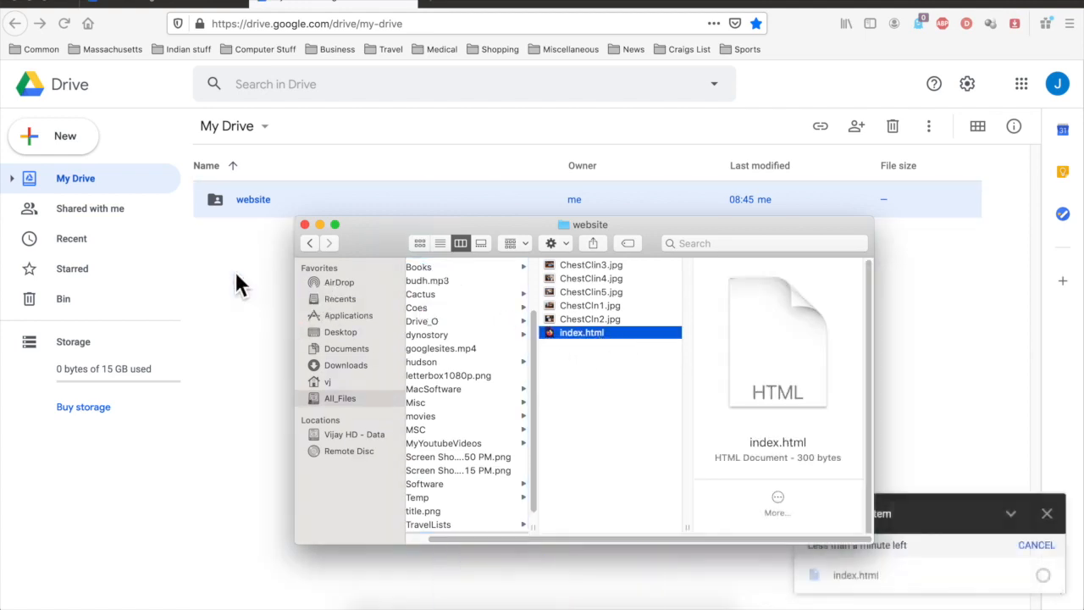
click(306, 225)
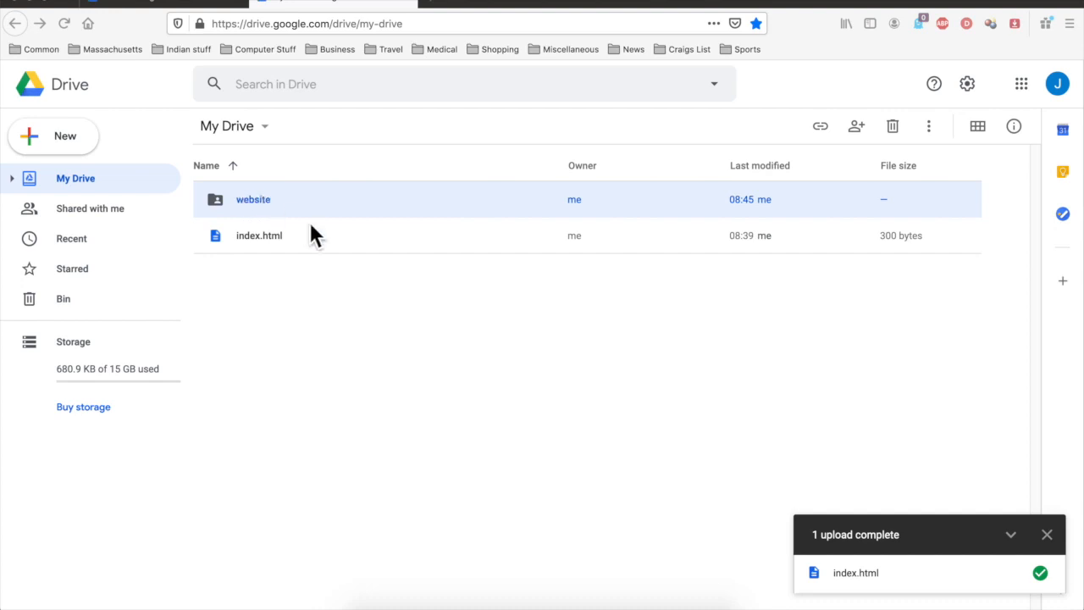
- Share index.html with anyone with the link, then dismiss the upload notice and deselect the file
click(220, 238)
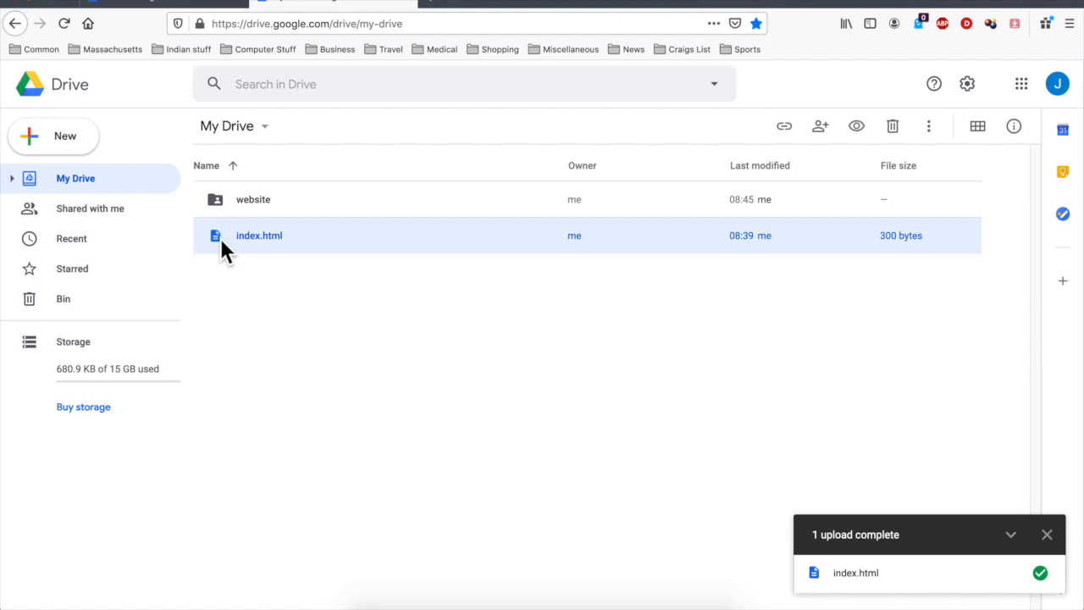
right_click(220, 238)
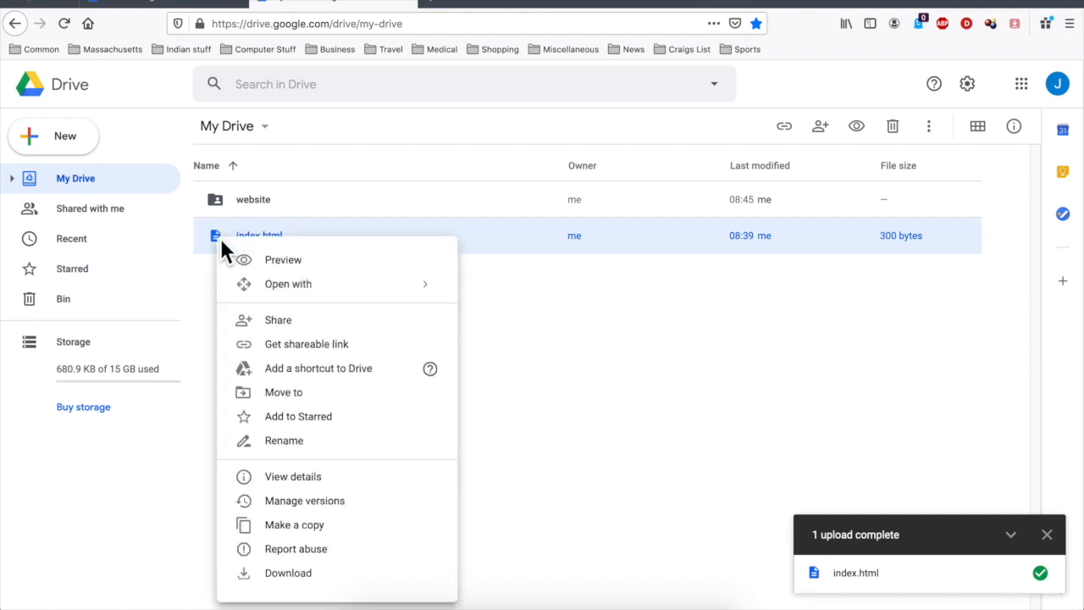
click(325, 326)
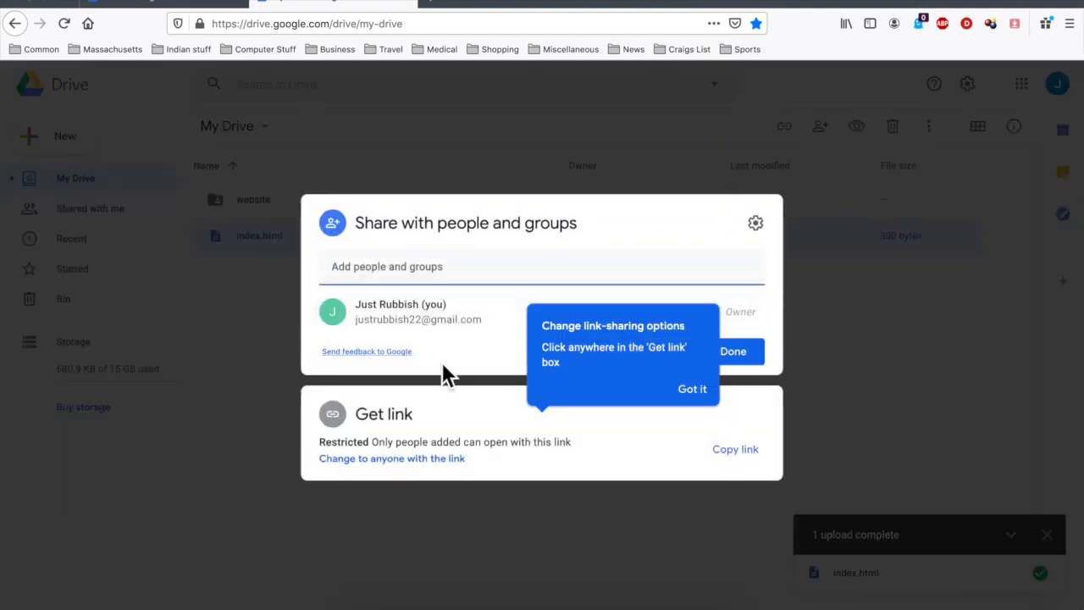
click(448, 459)
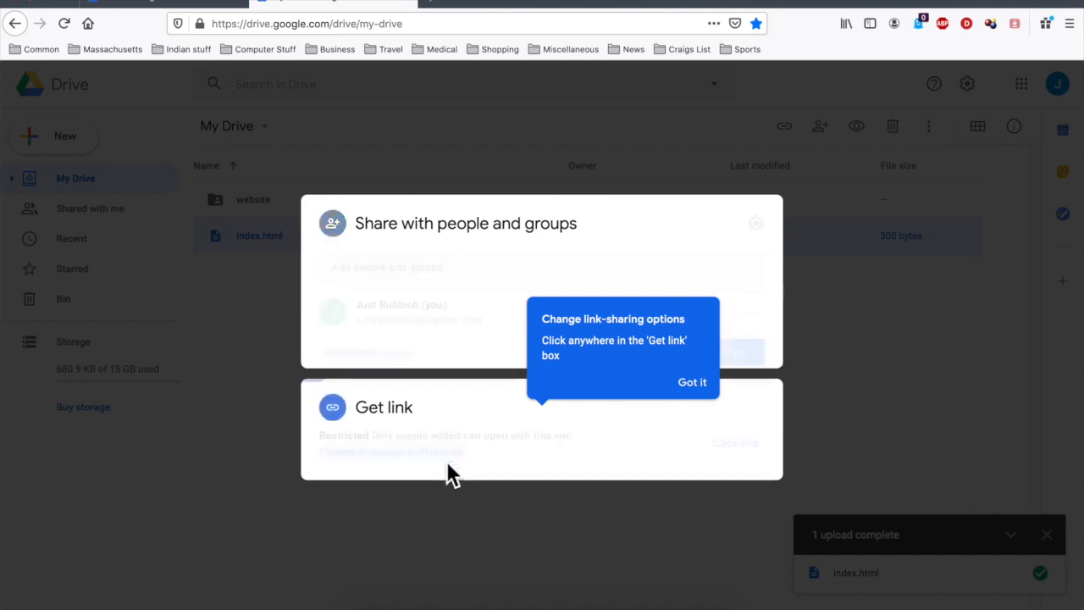
click(744, 474)
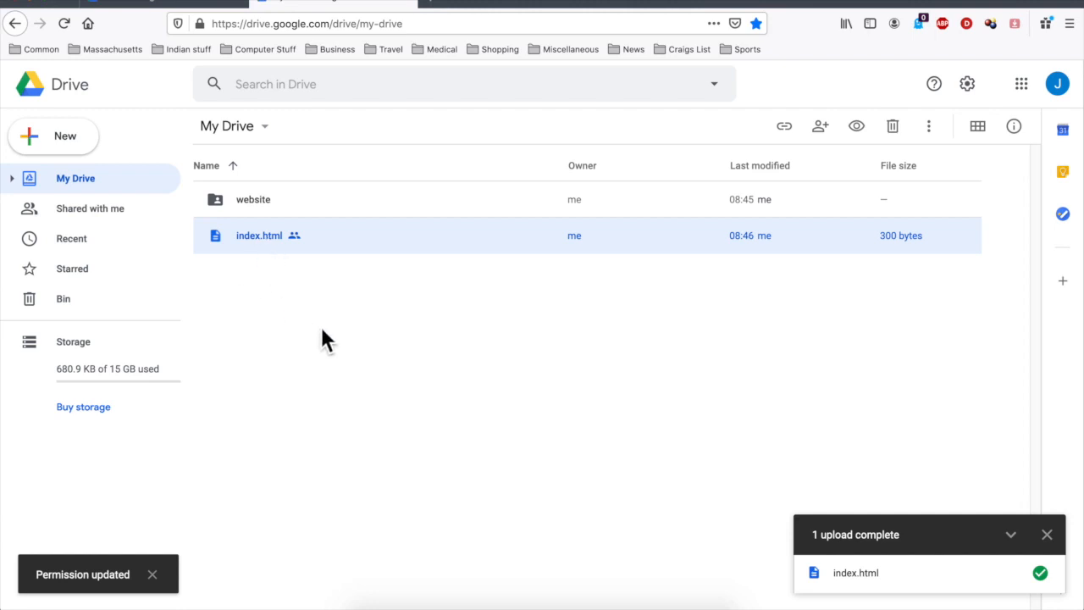
click(1047, 536)
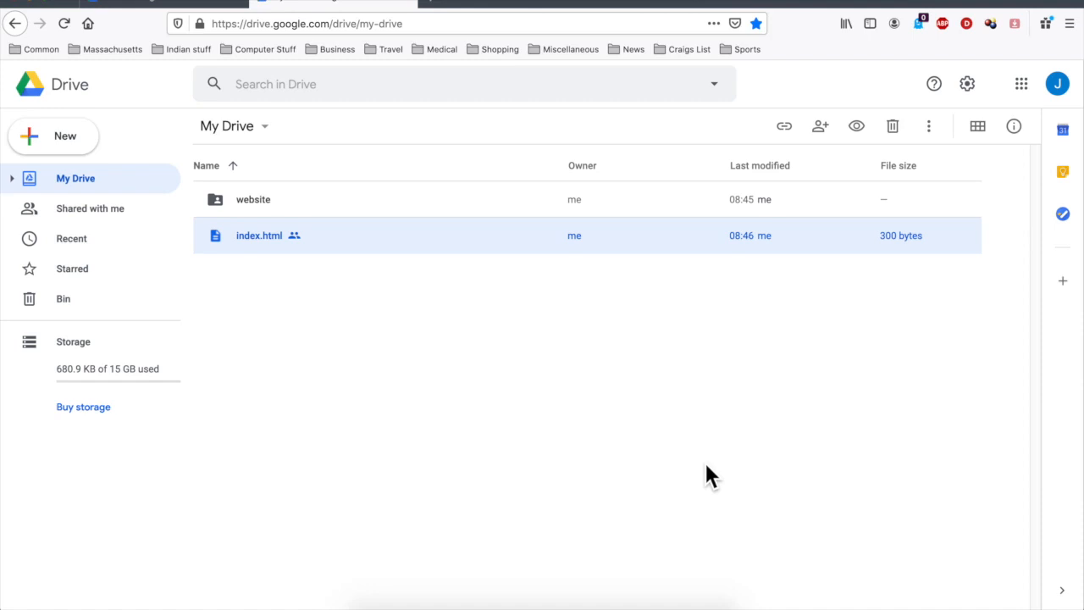
click(297, 337)
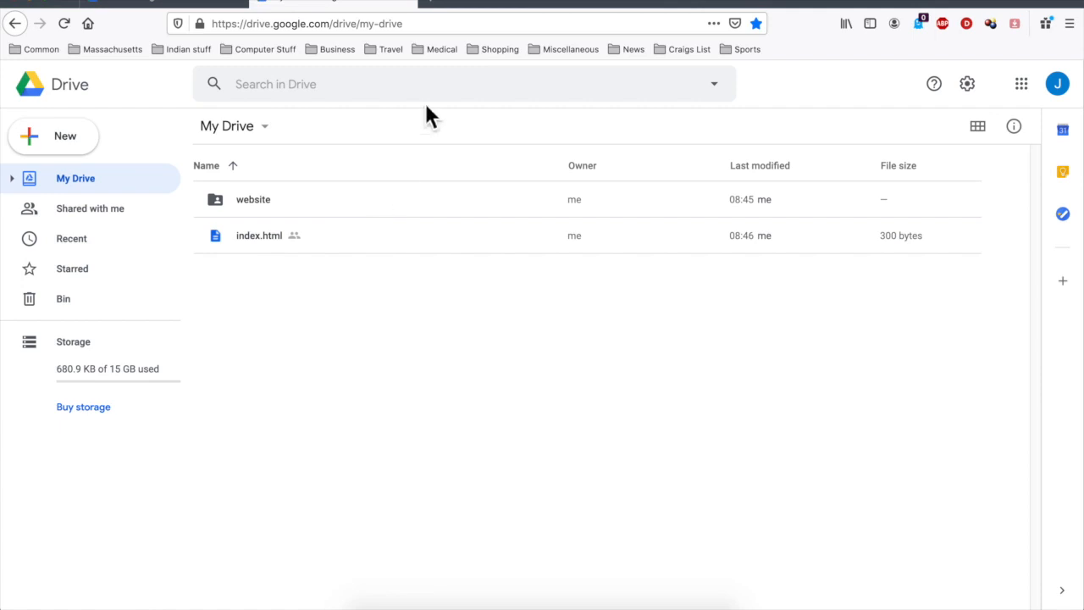
- Open drv.tw in a new browser tab, choose hosting on Google Drive and allow DriveToWeb access to the Google account
click(439, 9)
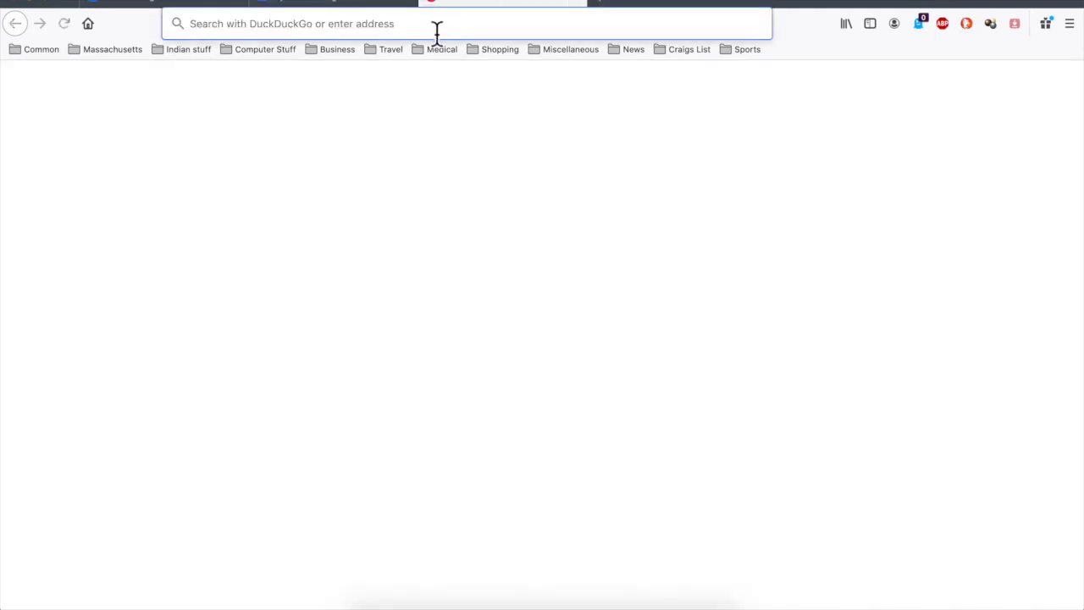
text(drv.tw)
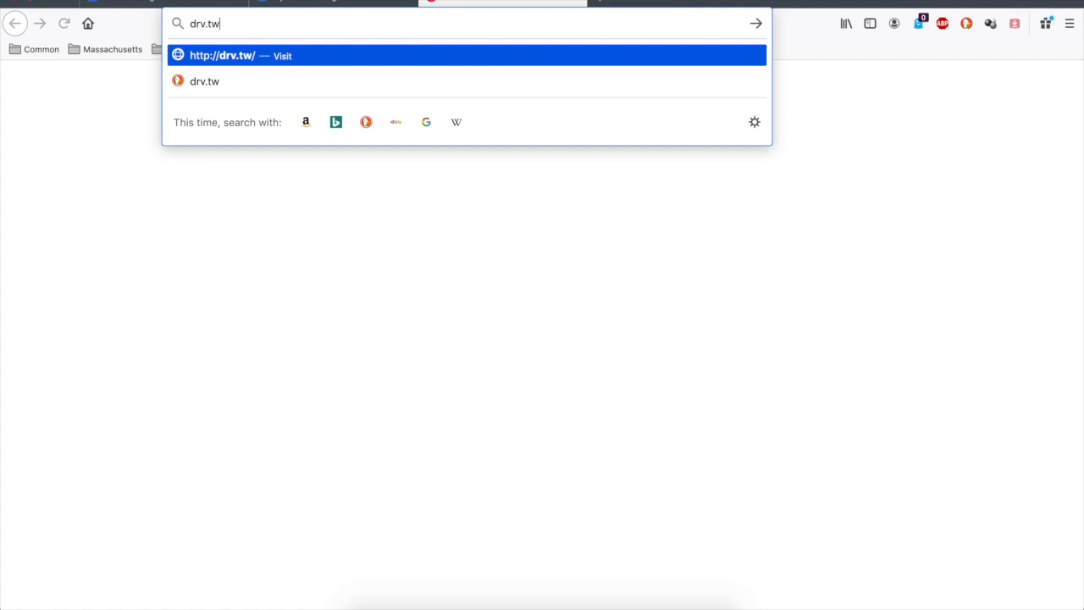
key(Return)
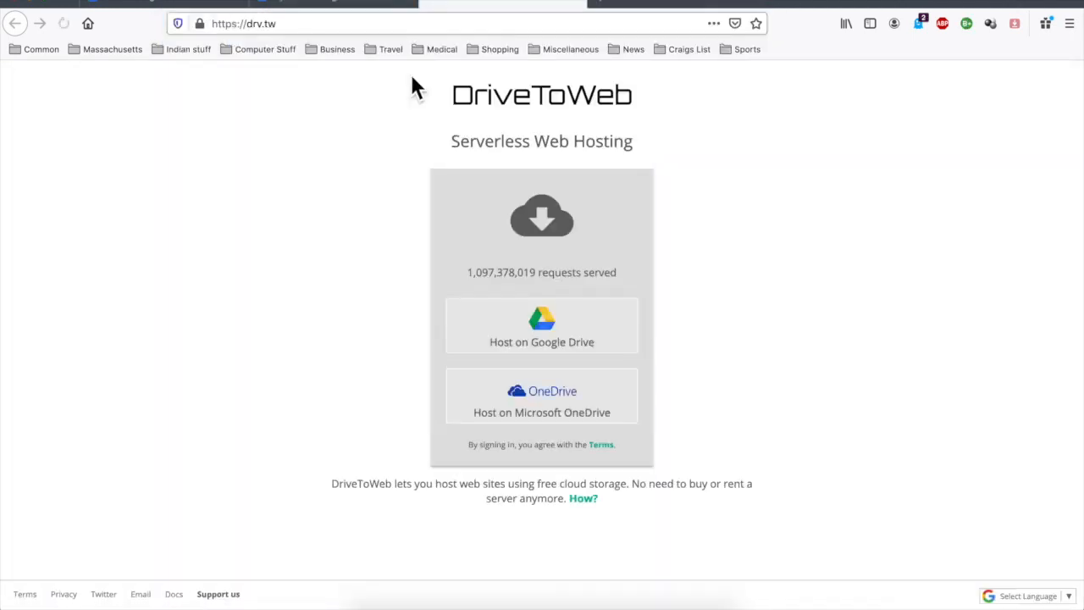
click(550, 328)
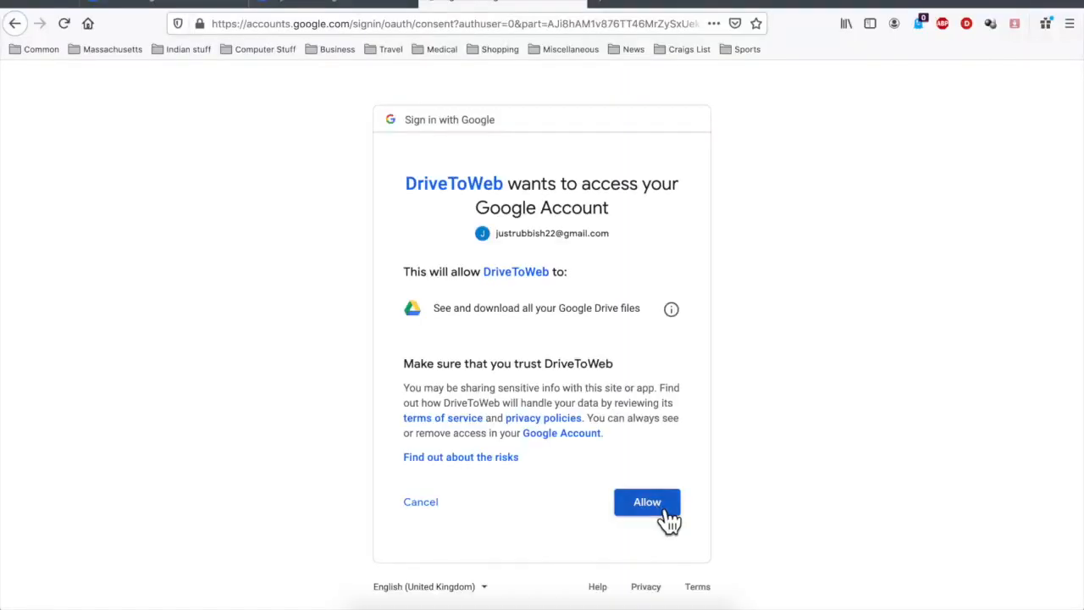
click(664, 508)
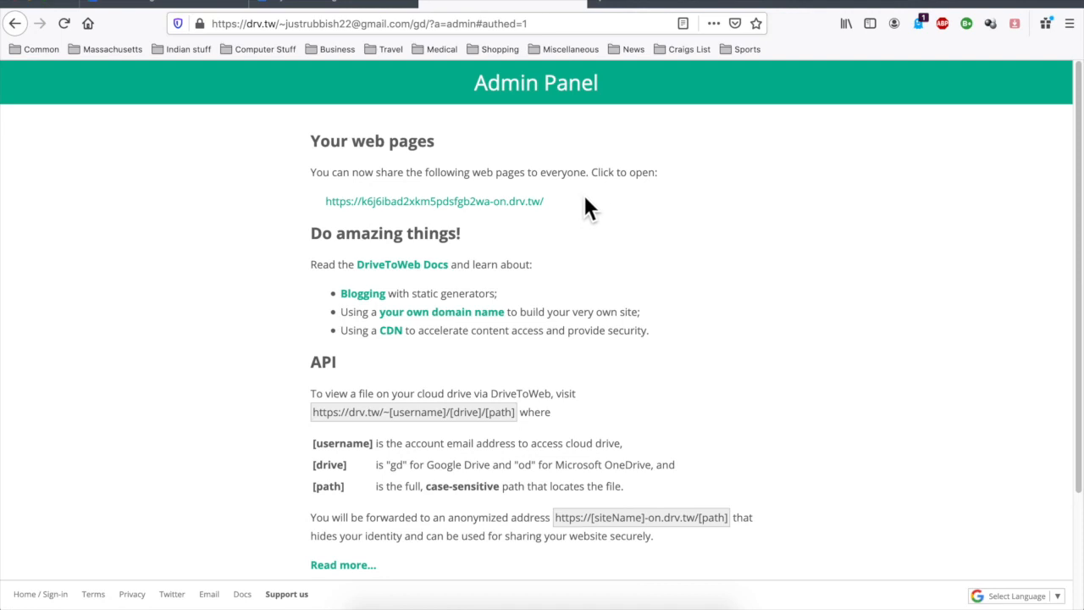
- Open the generated web page from the DriveToWeb admin page and copy its full address
click(491, 210)
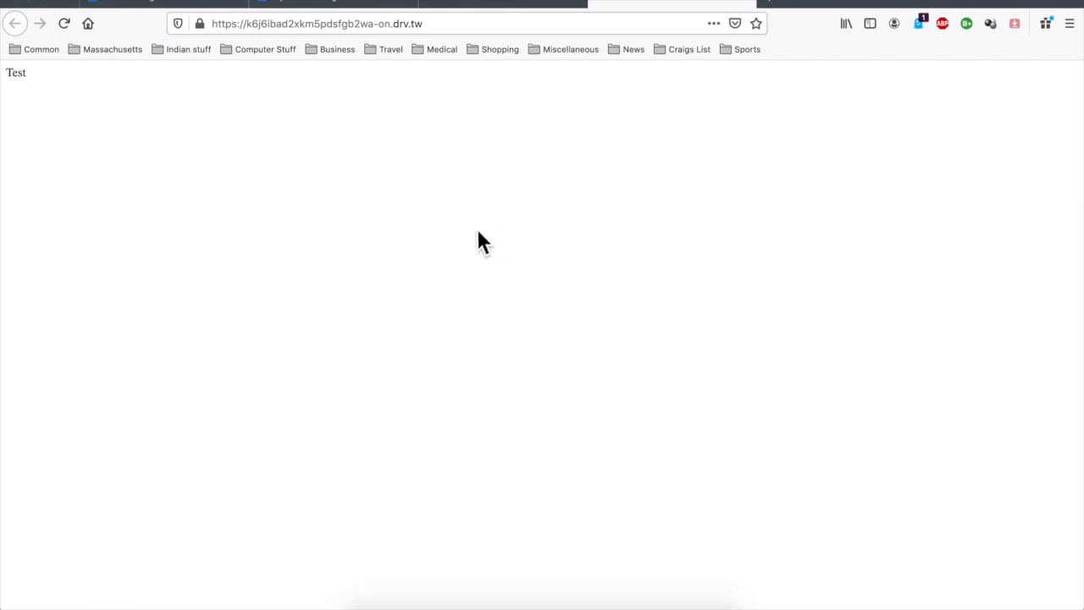
click(359, 31)
right_click(360, 29)
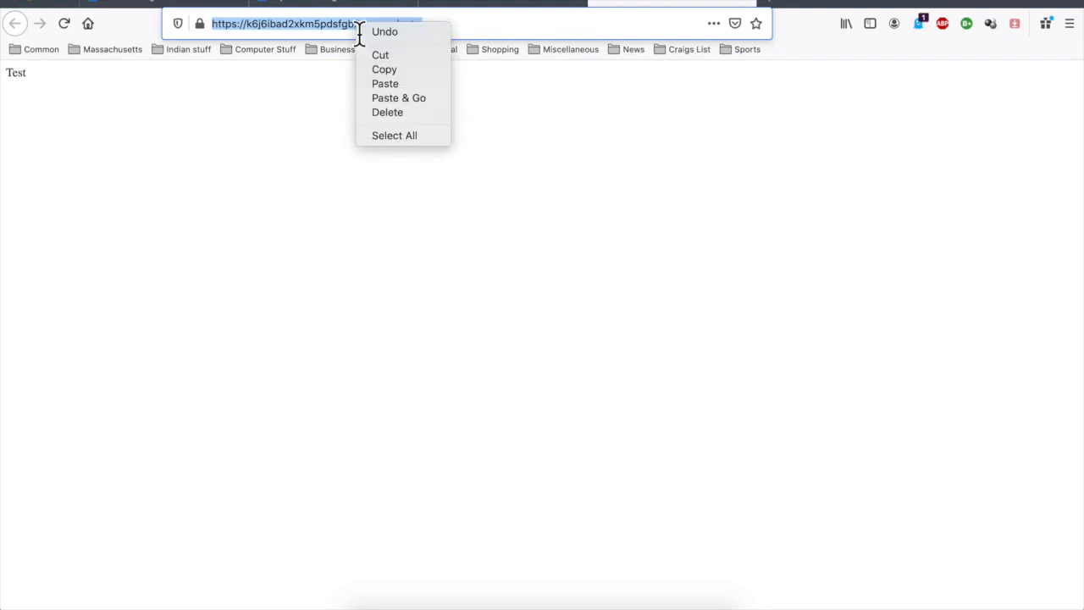
click(412, 71)
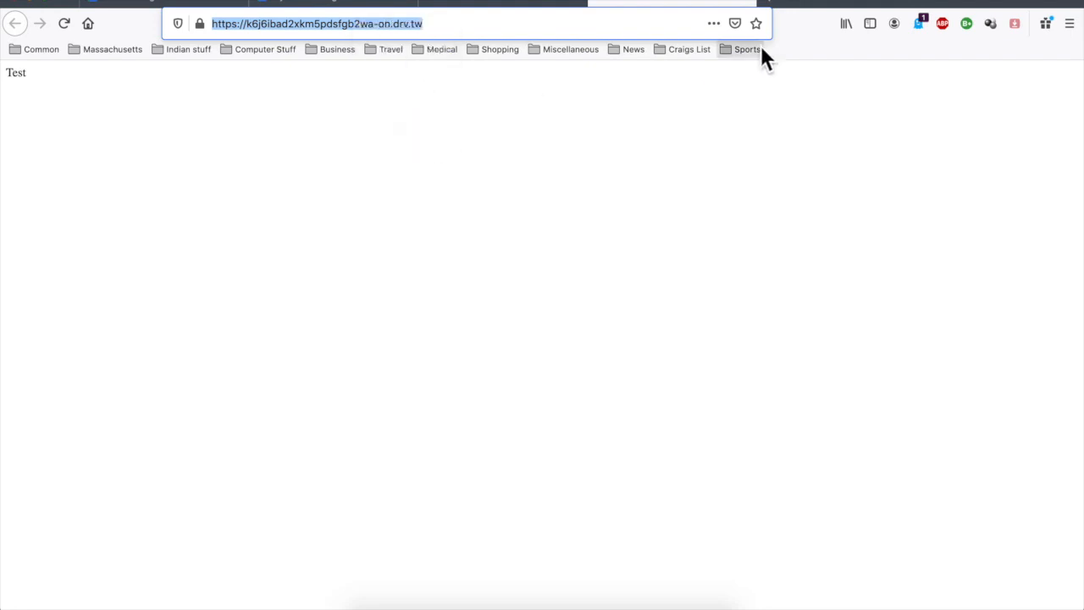
- Open tinyurl.com in a new browser tab, paste the copied site address as the long URL and activate the custom alias field
click(770, 4)
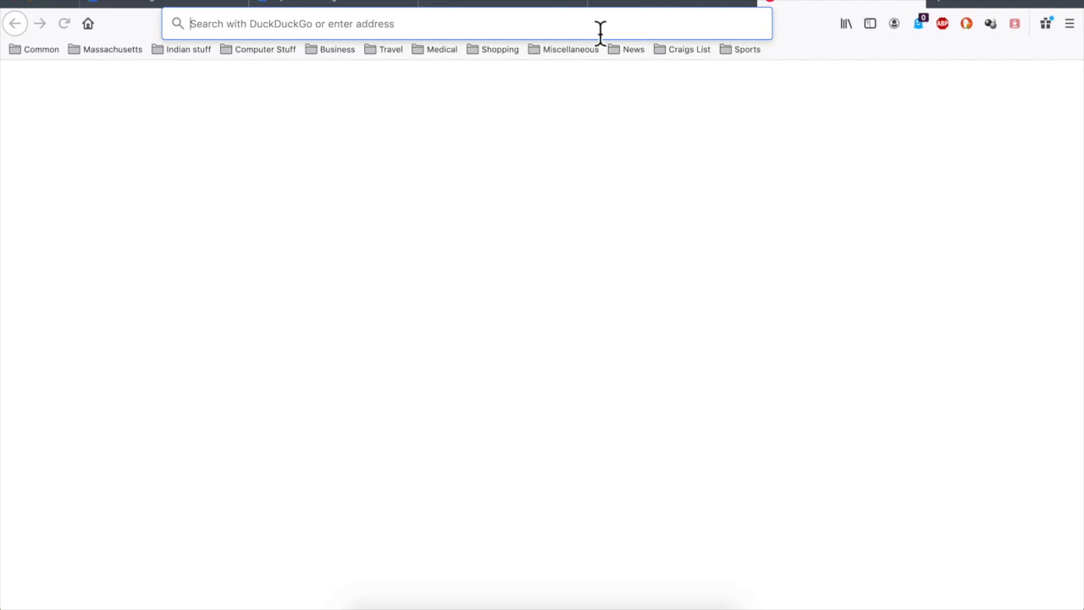
text(tinyurl.)
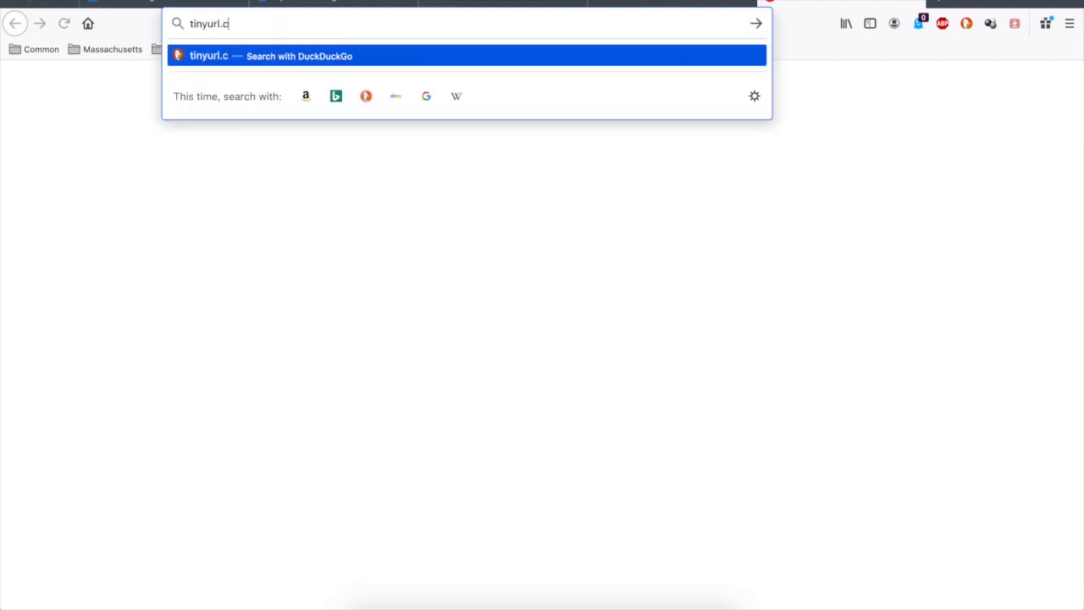
text(com)
key(Return)
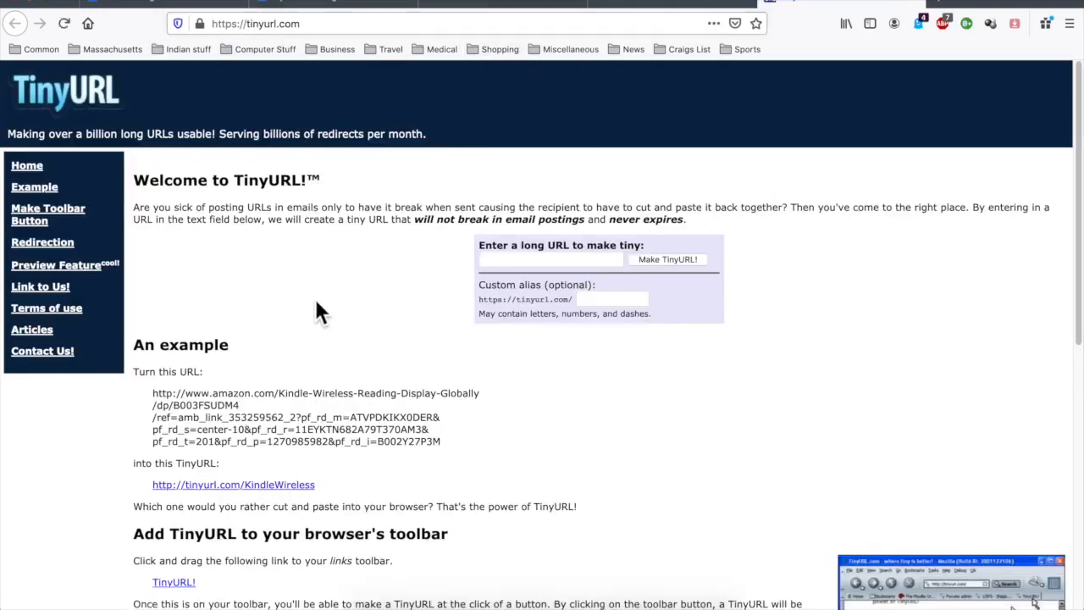
click(531, 264)
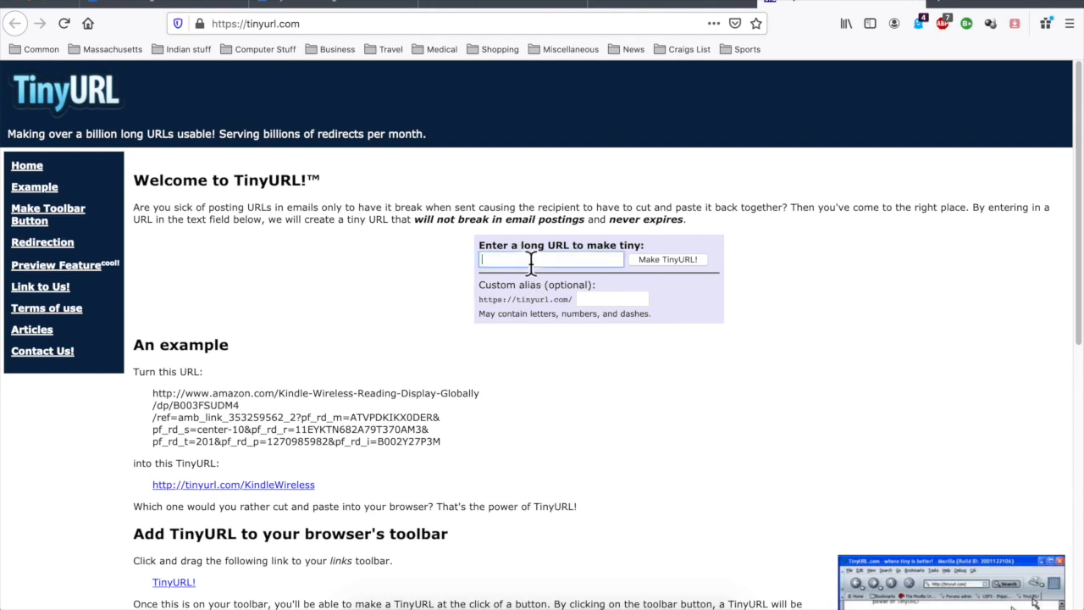
right_click(528, 256)
click(586, 315)
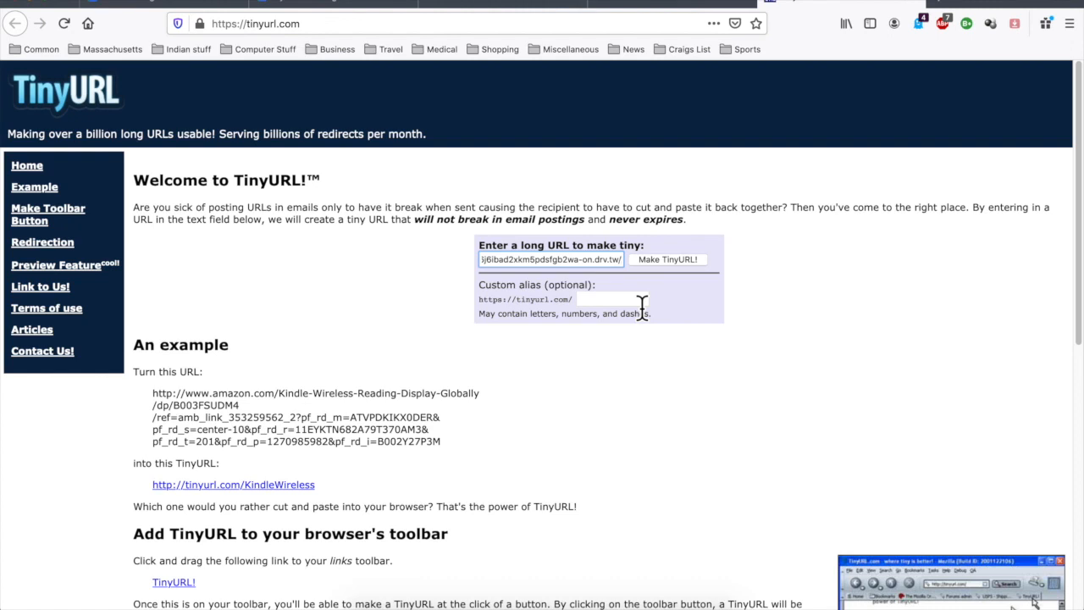
click(630, 304)
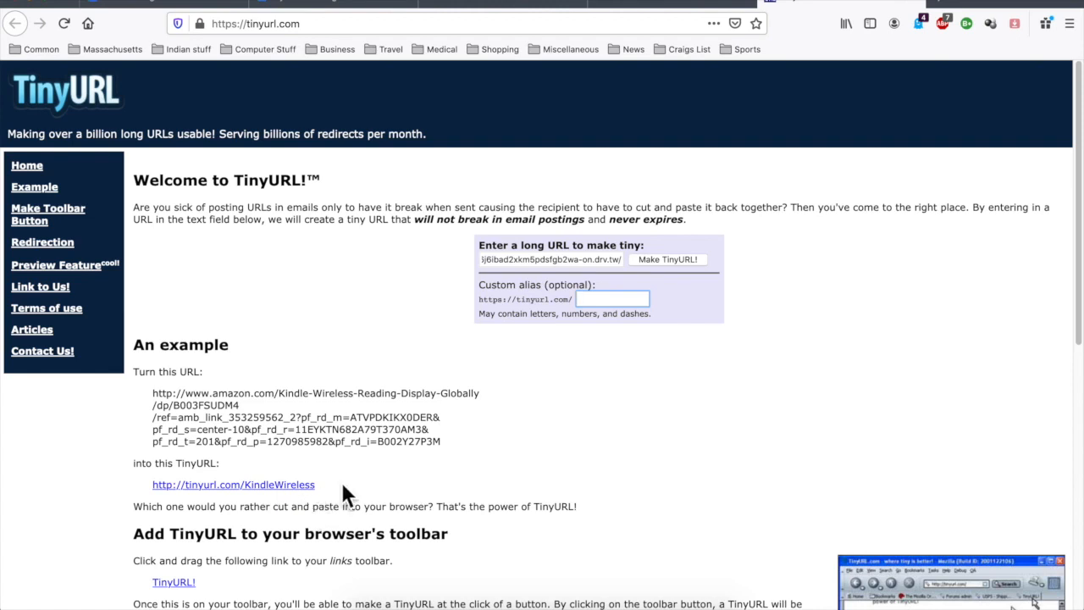
- Open another blank browser tab
click(944, 13)
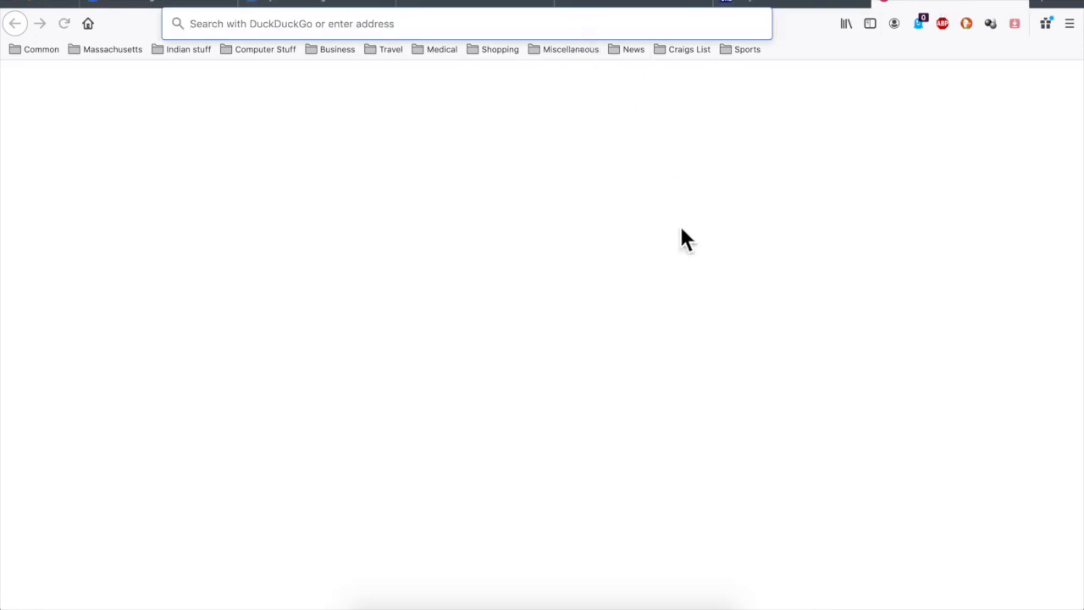